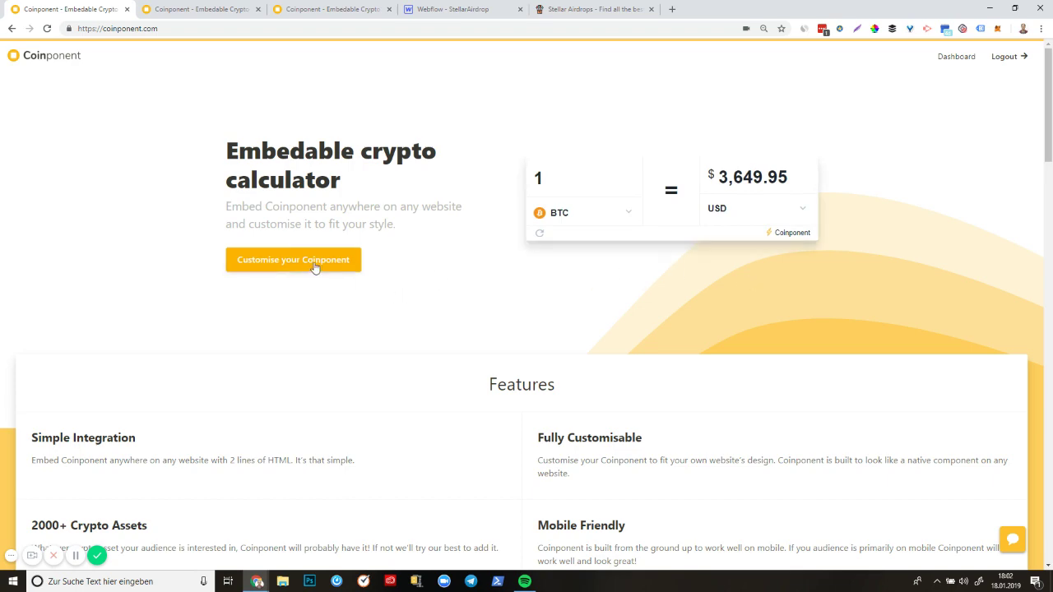
Scroll the coinponent.com homepage down to the 'Customise your Coinponent' section.
scroll(521, 272, "down", 3)
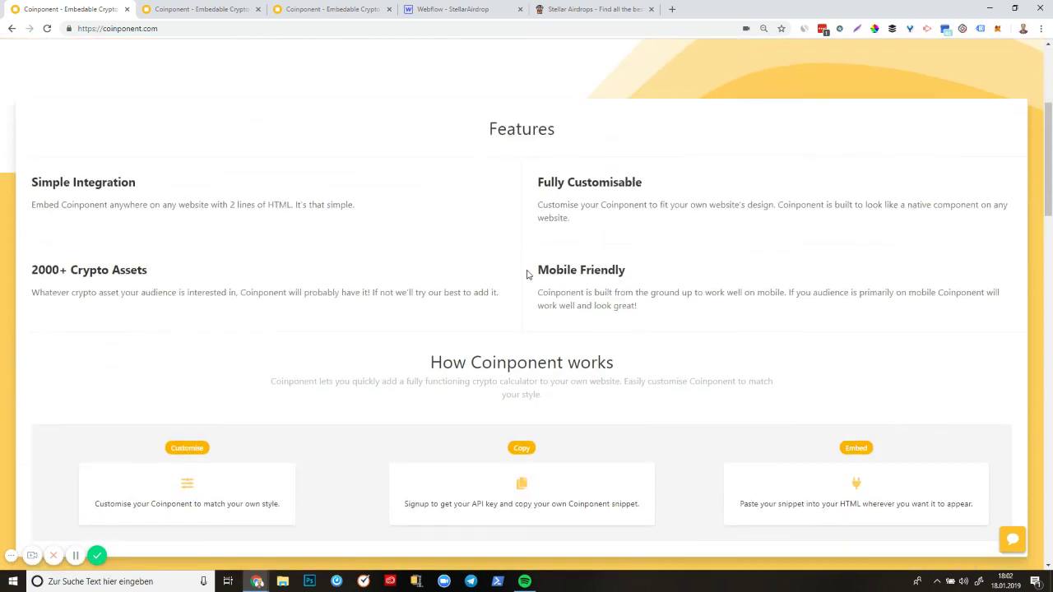
scroll(528, 275, "down", 7)
scroll(530, 277, "up", 2)
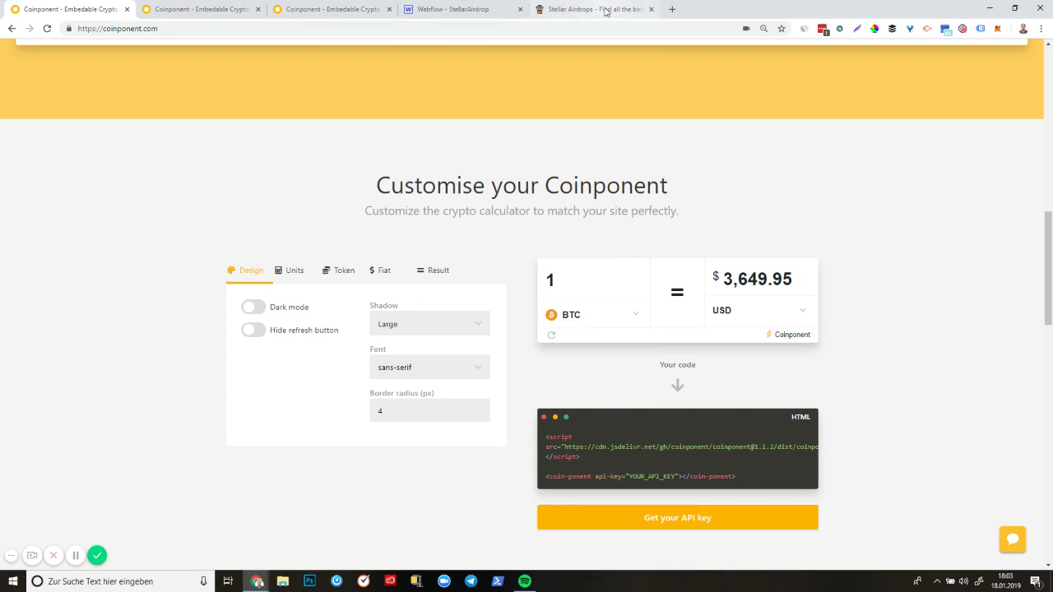
left_click(607, 9)
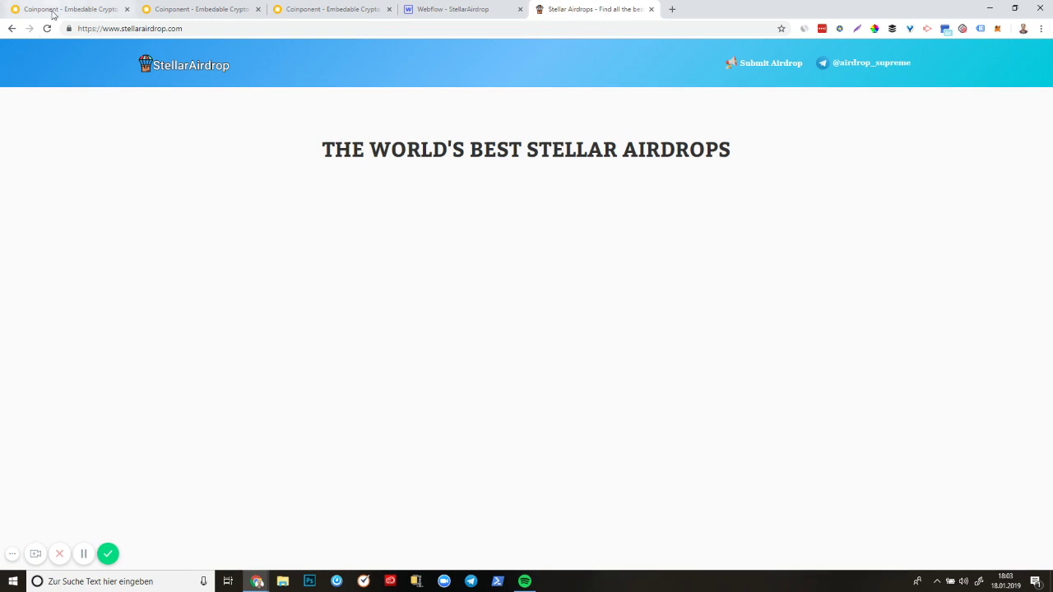
left_click(48, 11)
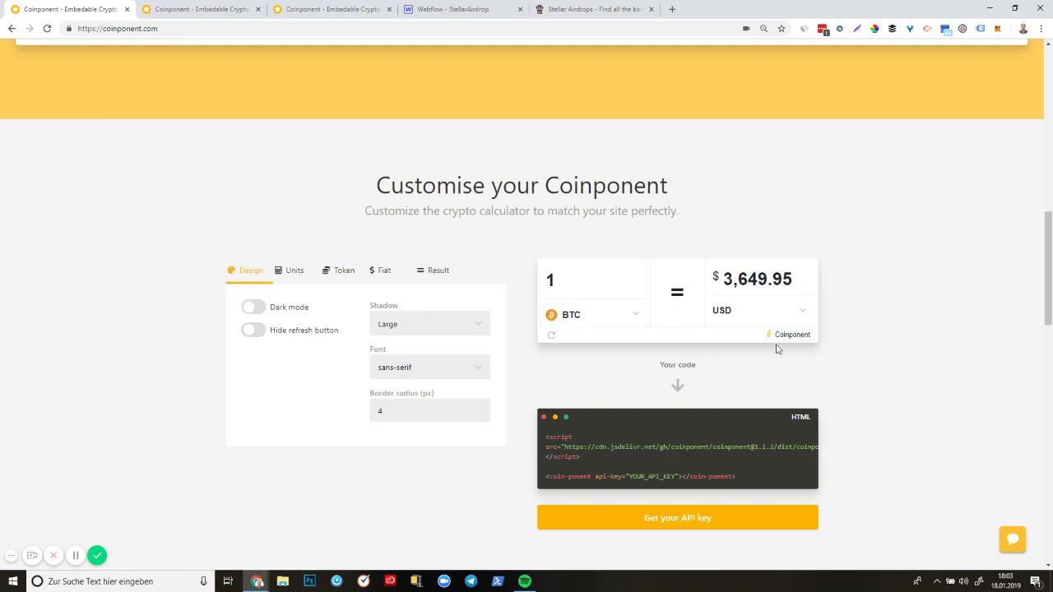
Hide the refresh button and keep the shadow at Large after trying Small and Medium.
left_click(261, 333)
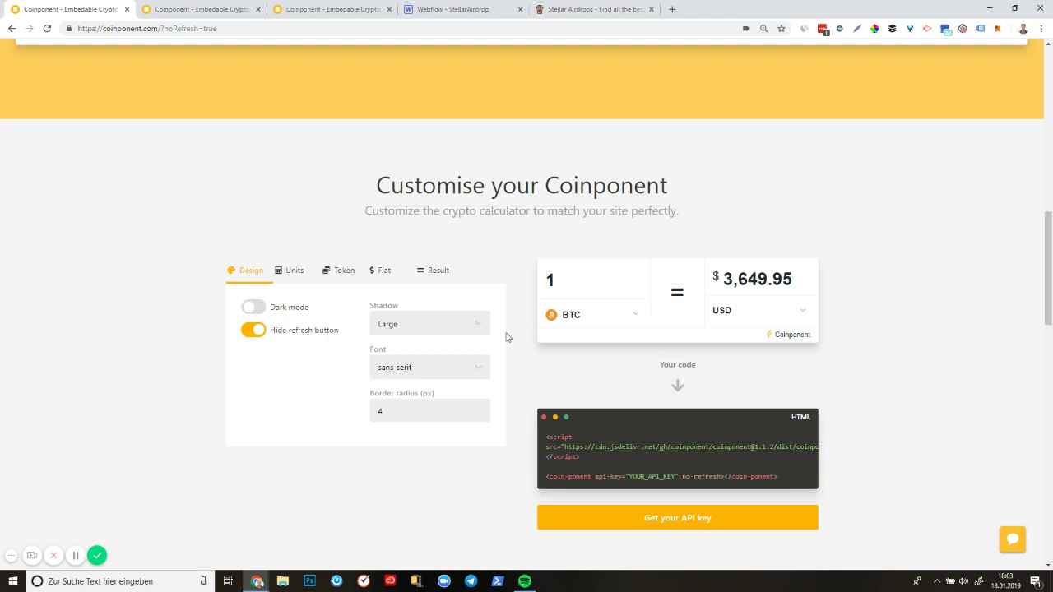
left_click(479, 326)
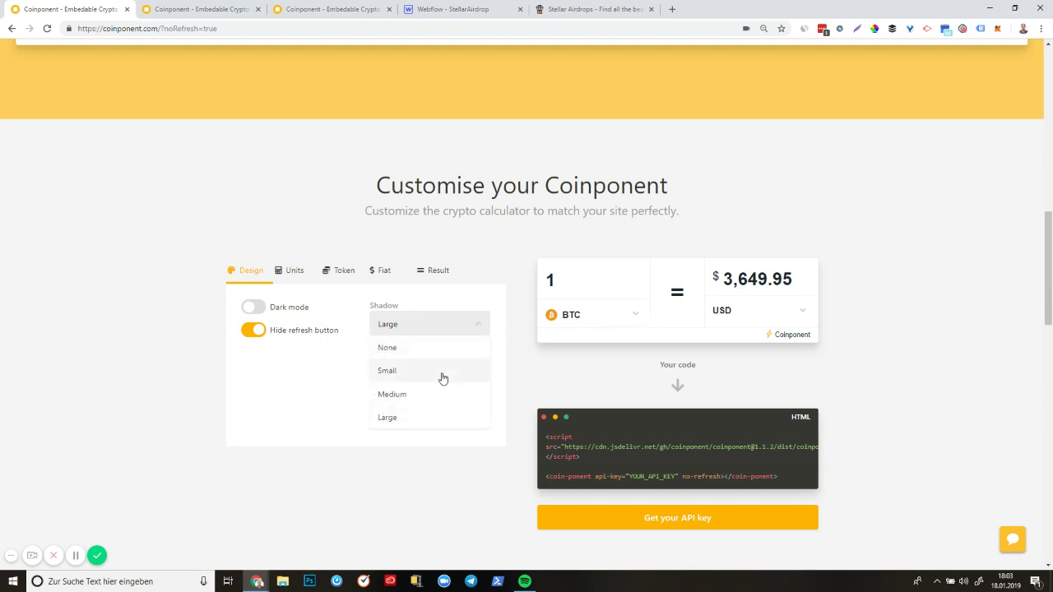
left_click(442, 375)
left_click(477, 326)
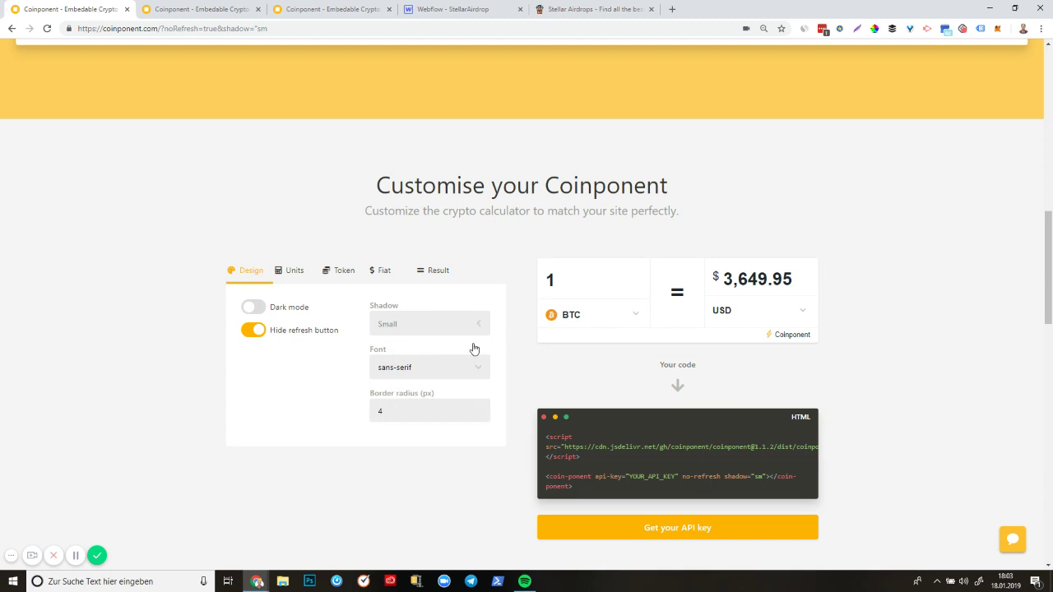
left_click(458, 393)
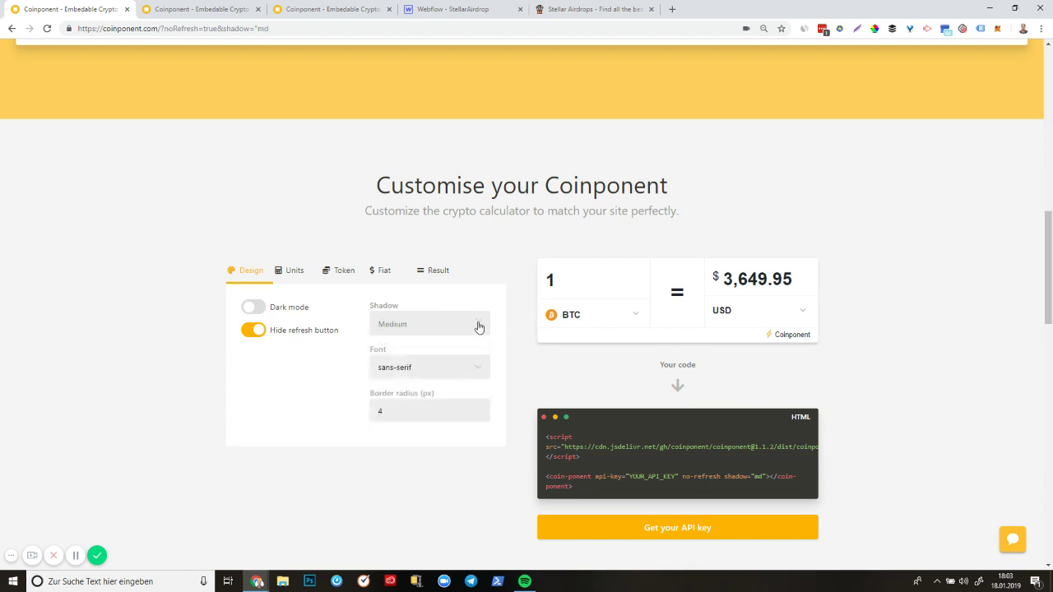
left_click(481, 325)
left_click(449, 424)
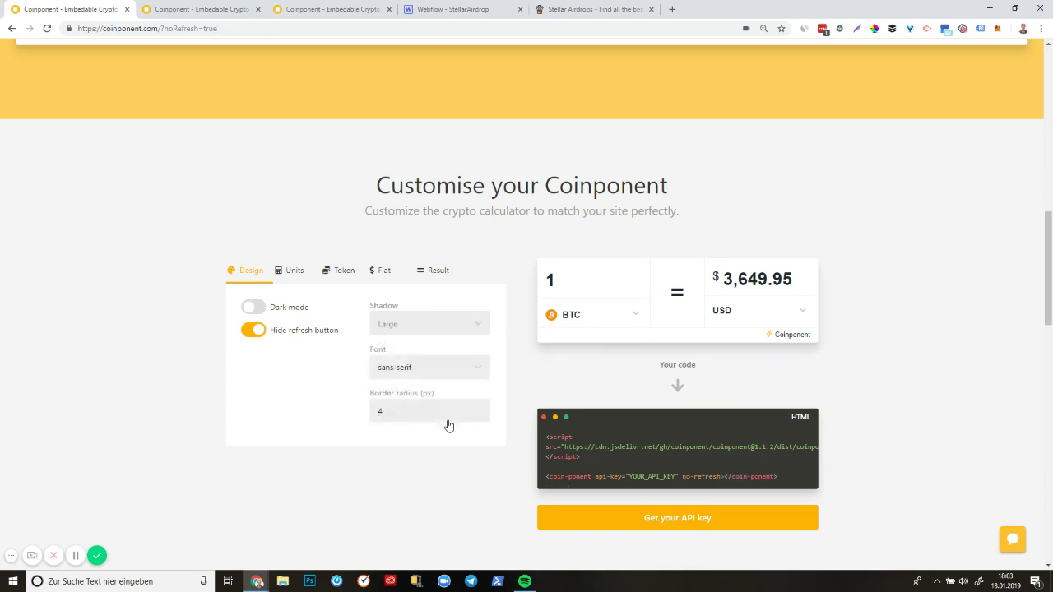
Switch the calculator font to monospace and bring up the Units settings.
left_click(478, 369)
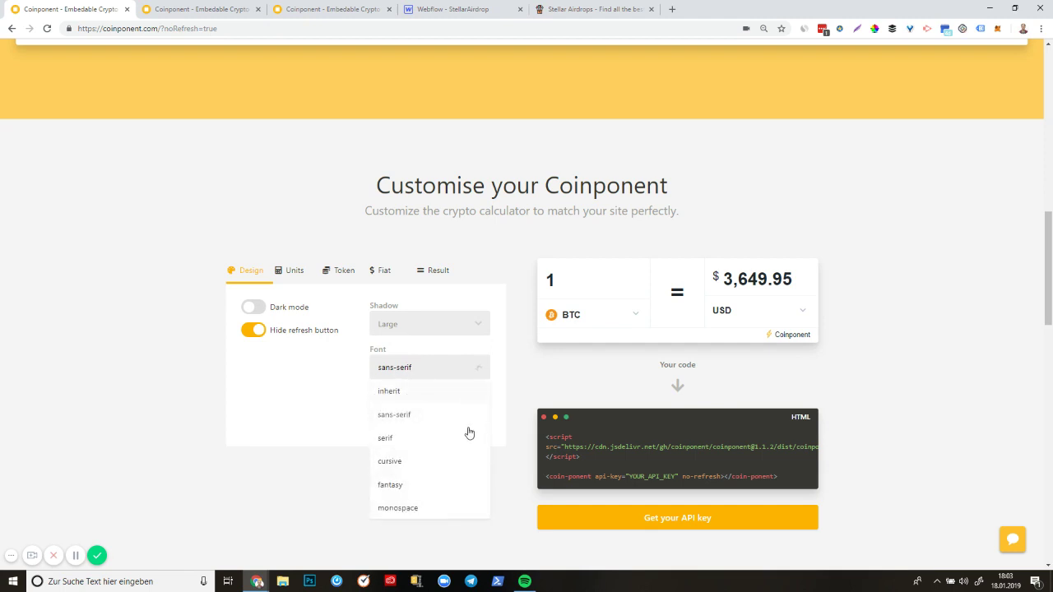
left_click(441, 512)
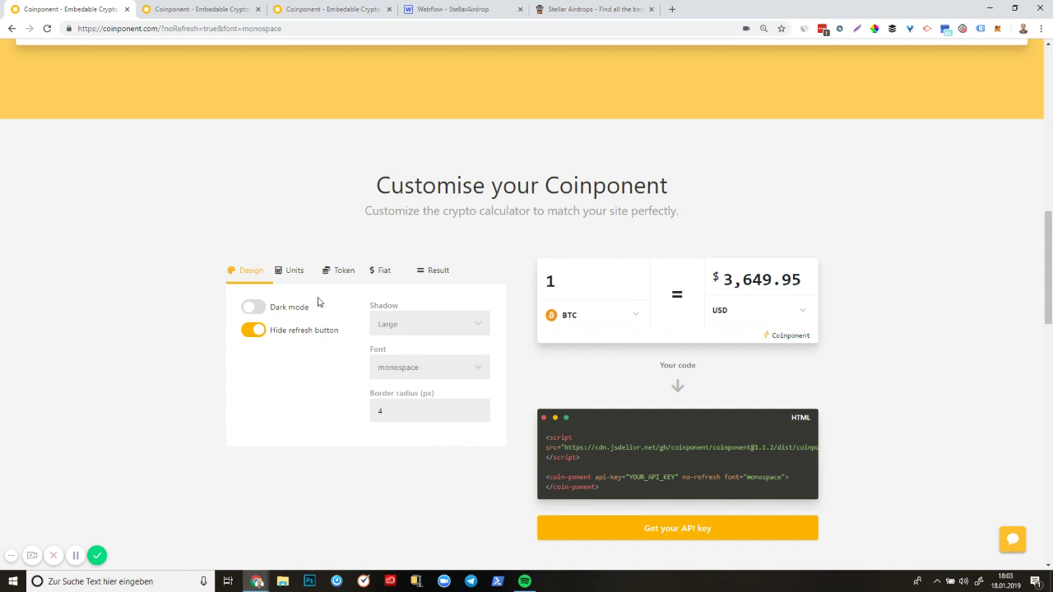
left_click(296, 273)
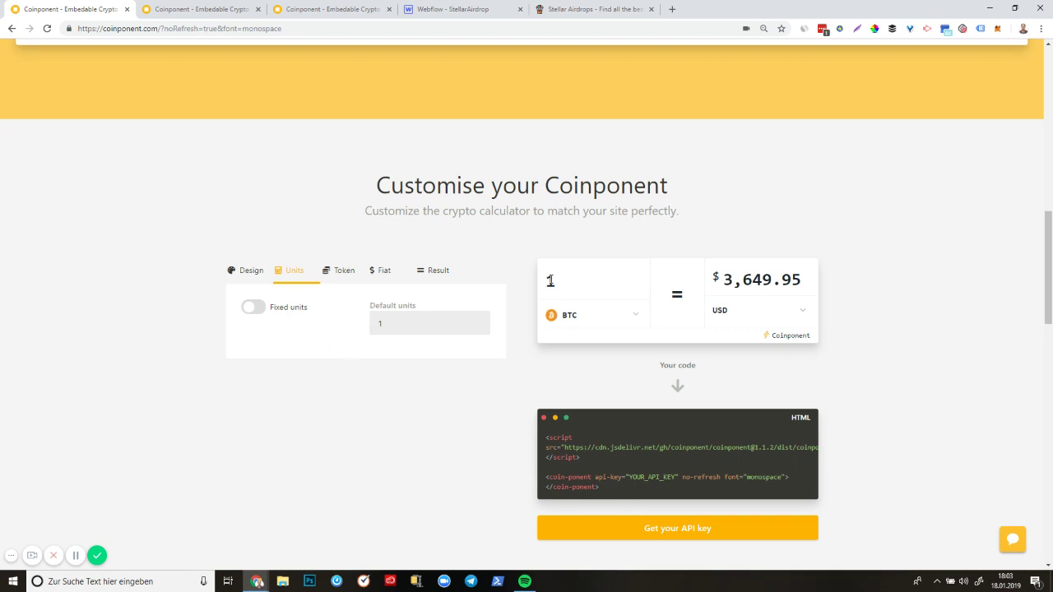
Set default units to 100 and pick XRP as the preview coin.
left_click(434, 322)
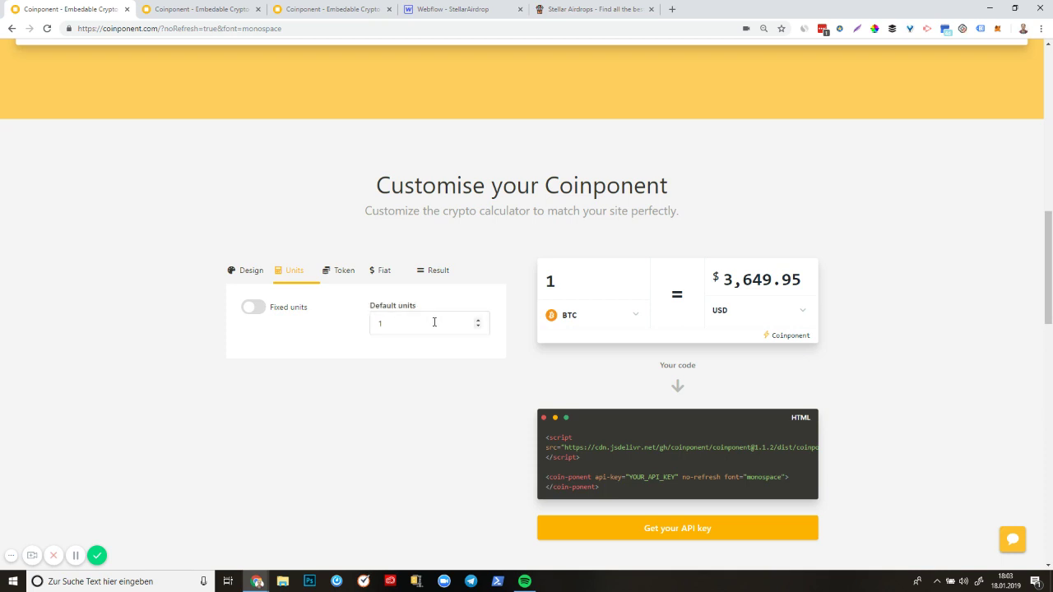
type("0")
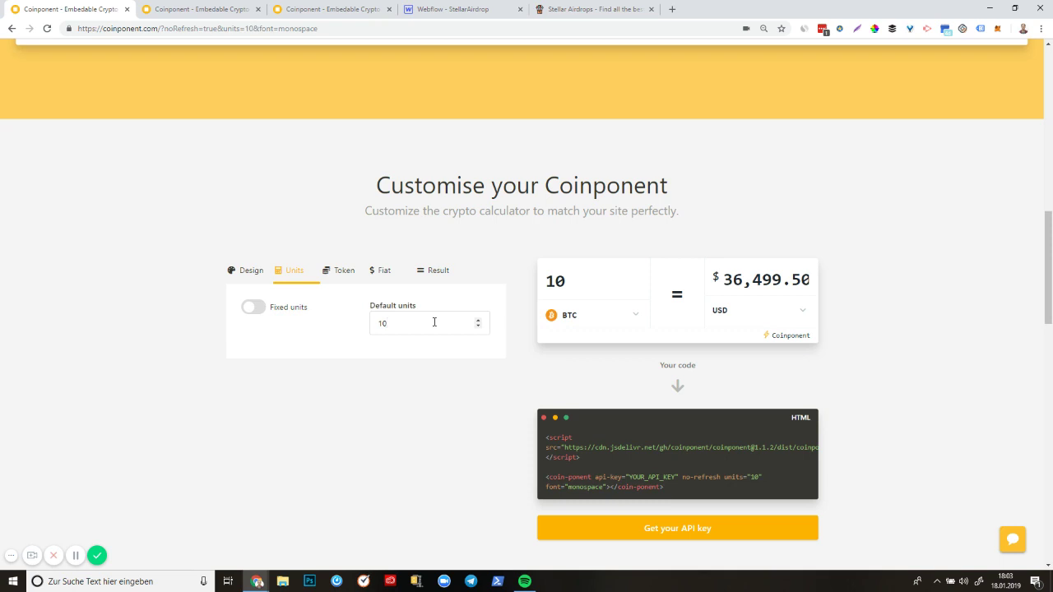
type("0")
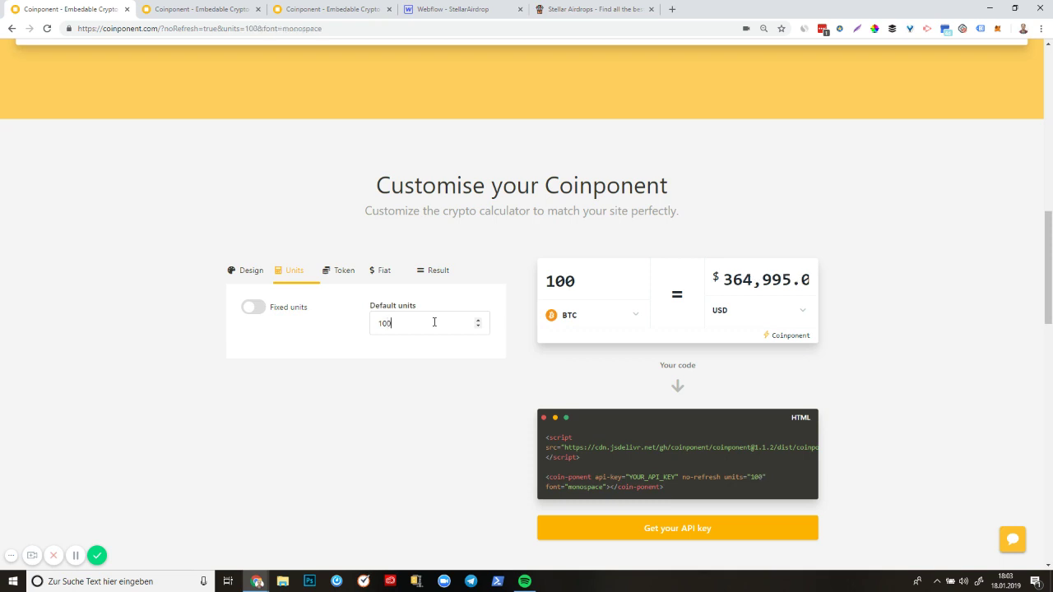
left_click(638, 321)
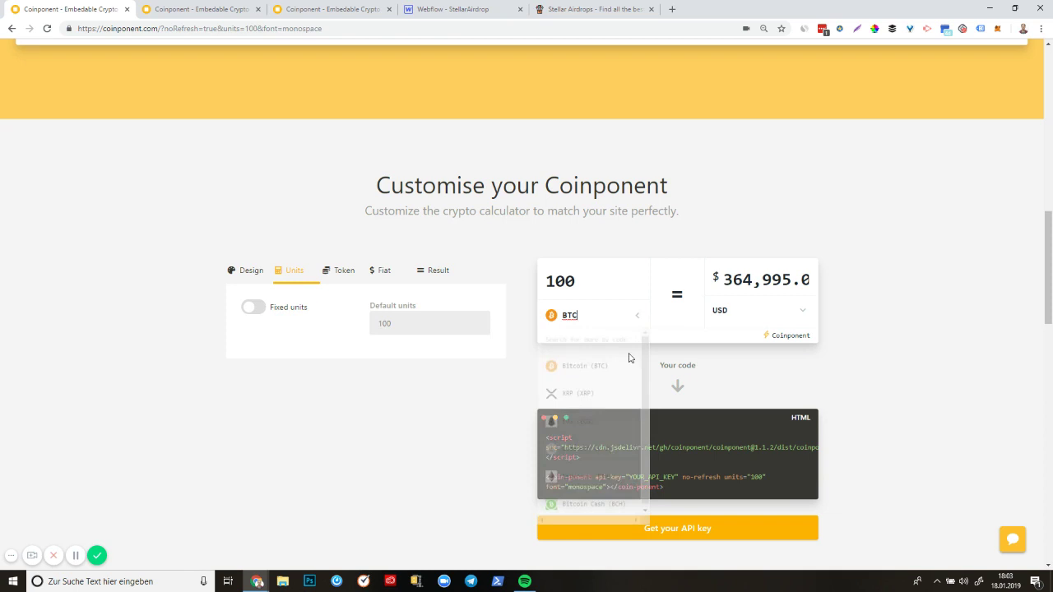
left_click(575, 414)
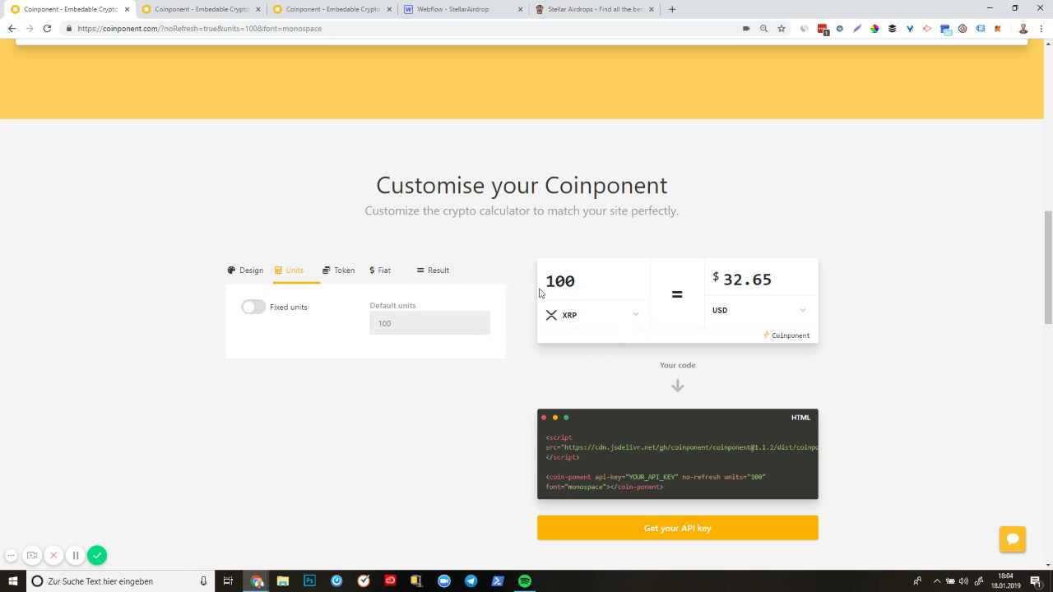
Toggle Fixed units on and off, then reset default units to 1.
left_click(256, 308)
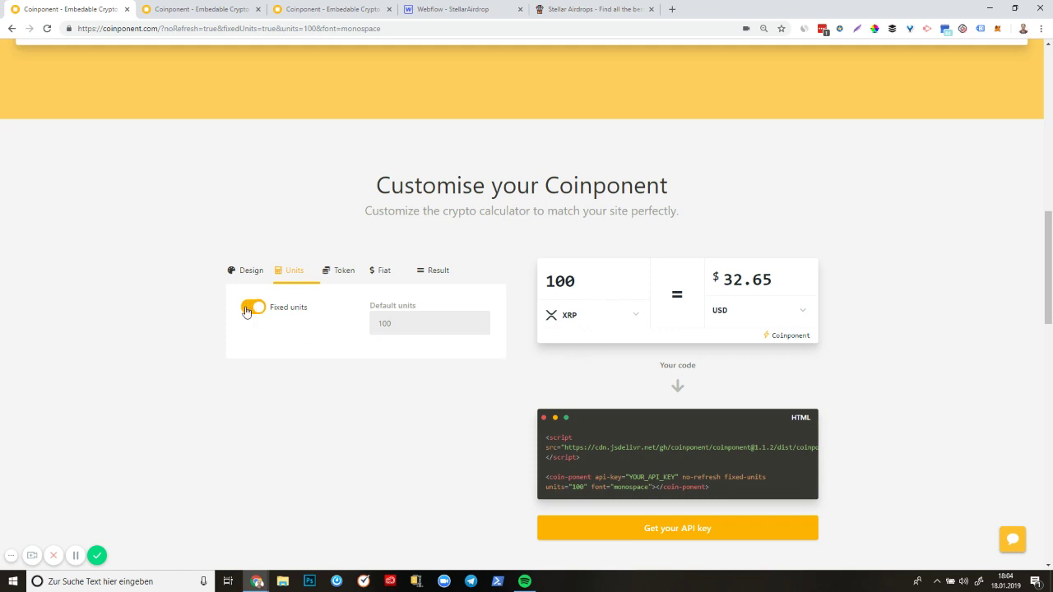
left_click(246, 311)
left_click(397, 325)
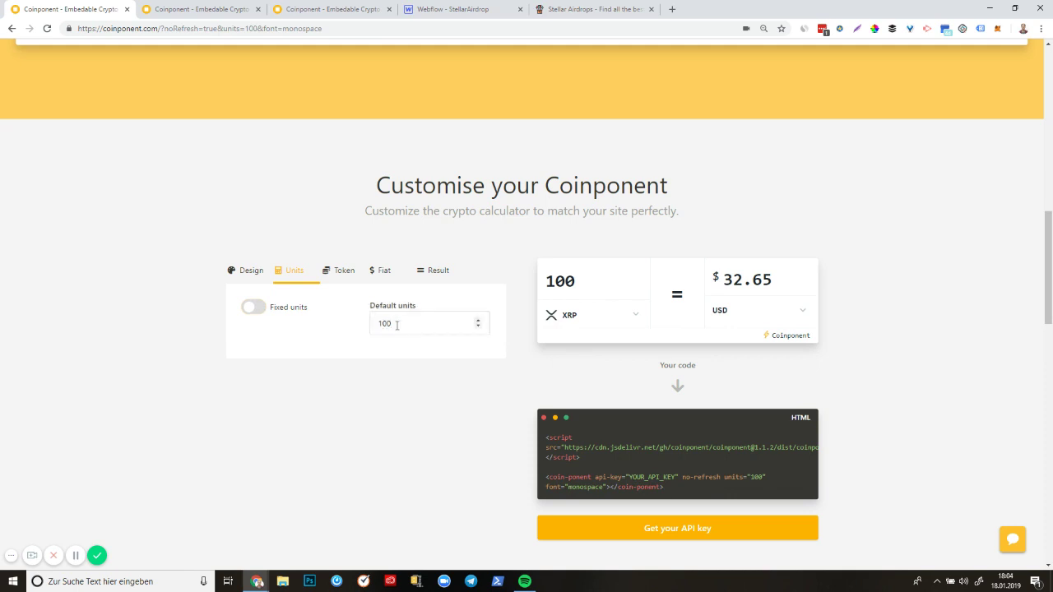
key("BackSpace")
key("BackSpace")
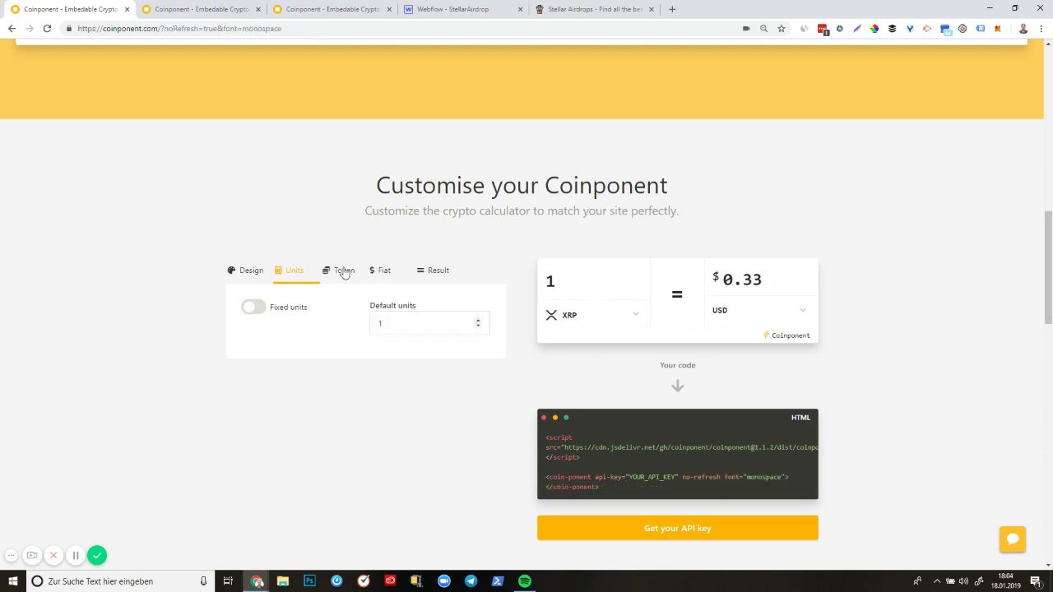
Replace the default token BTC with XLM and turn Fixed token on.
left_click(345, 273)
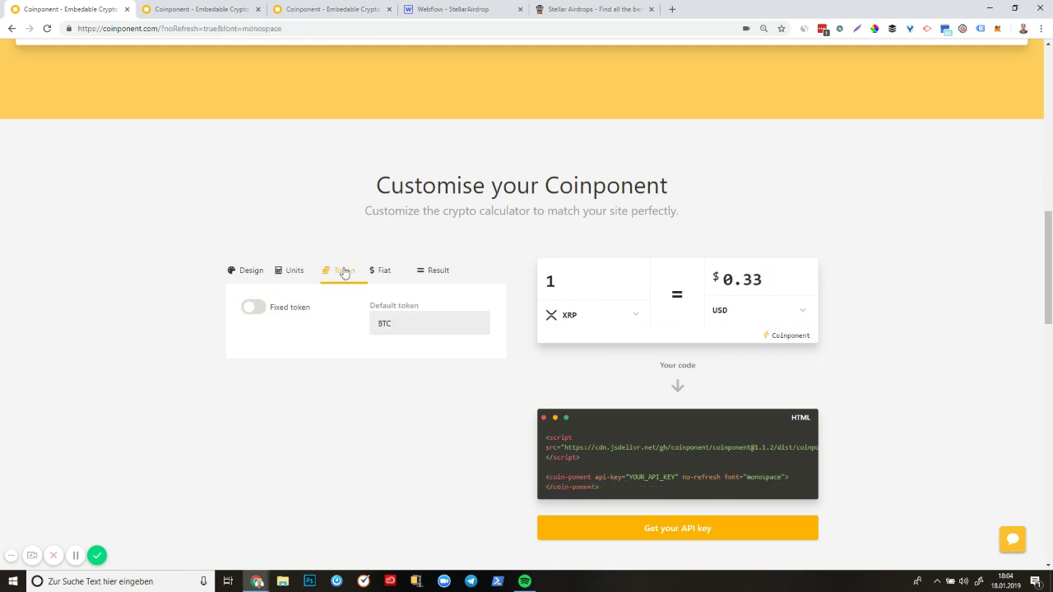
double_click(392, 321)
type("XLM")
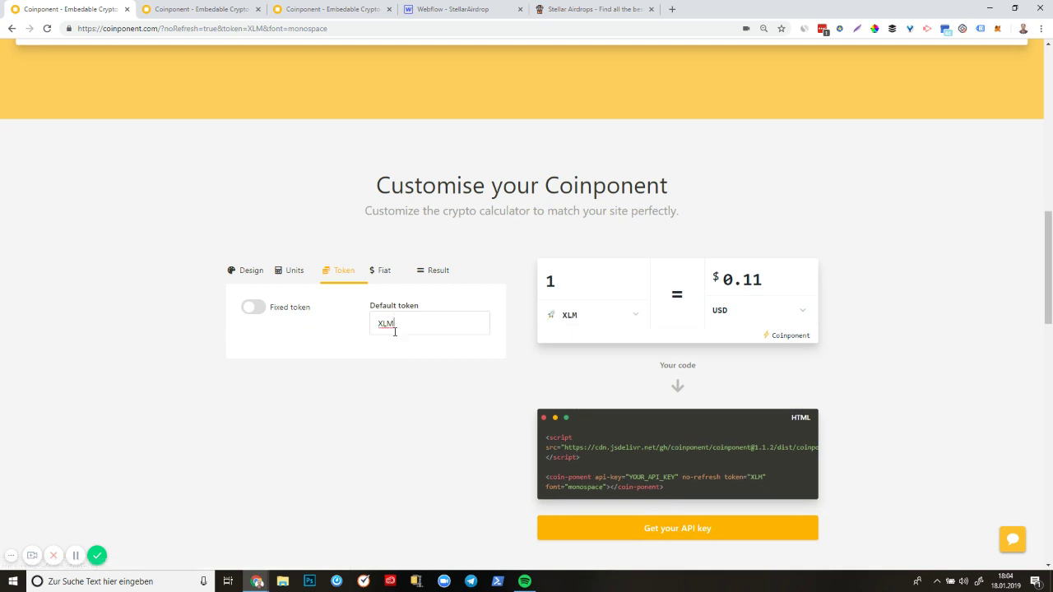
left_click(256, 312)
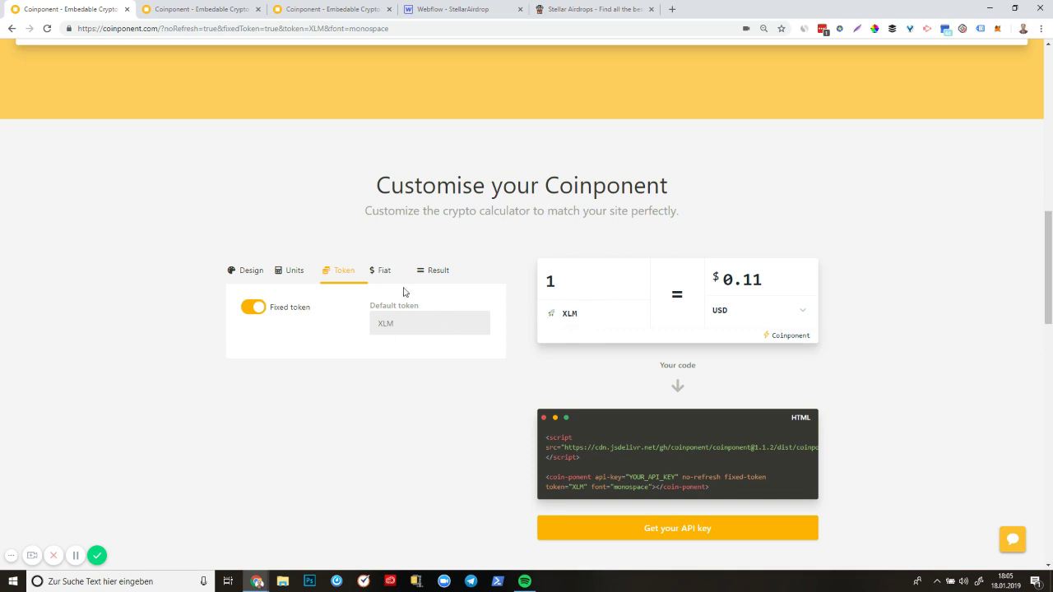
Choose EUR as the default fiat and leave Fixed fiat off after toggling it.
left_click(384, 272)
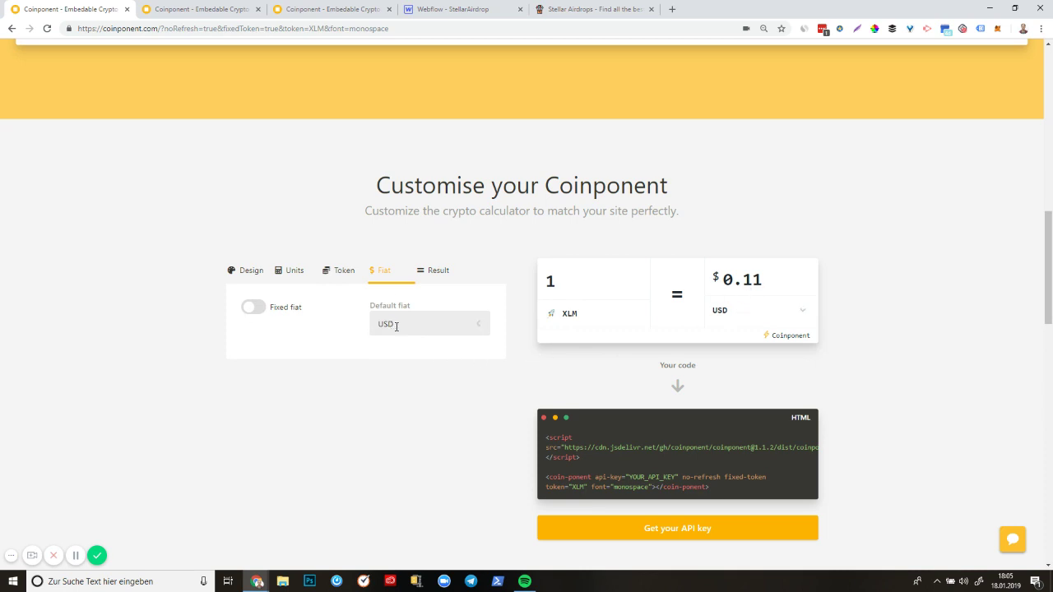
left_click(478, 330)
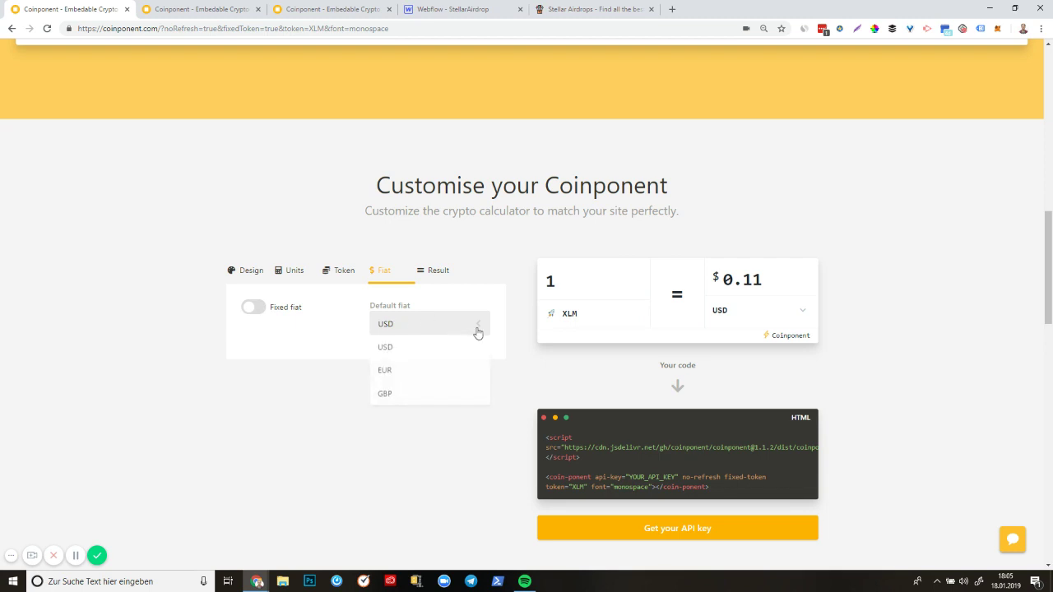
left_click(444, 372)
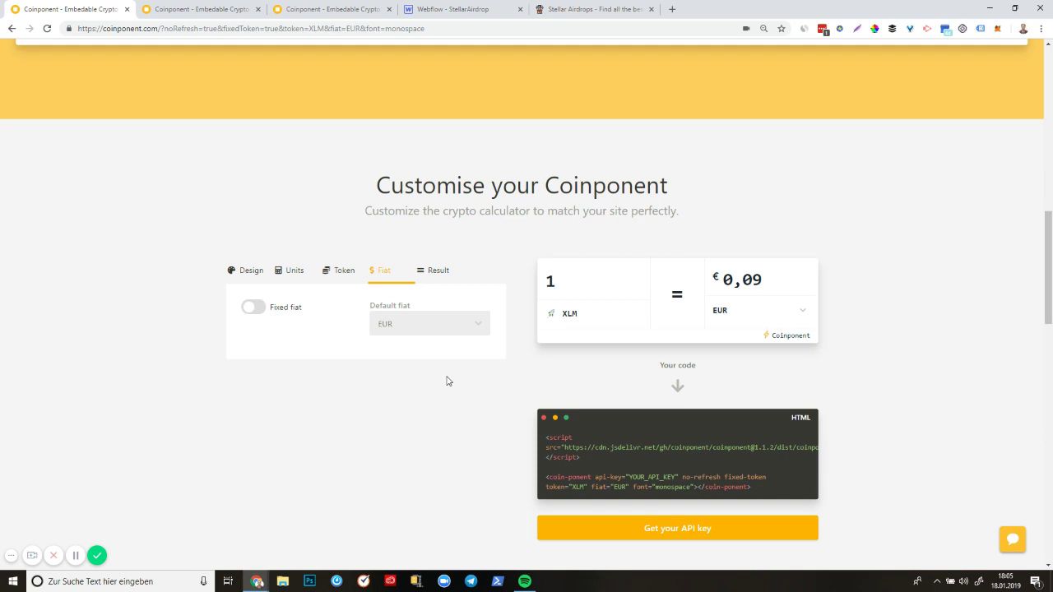
left_click(478, 323)
left_click(277, 322)
left_click(254, 307)
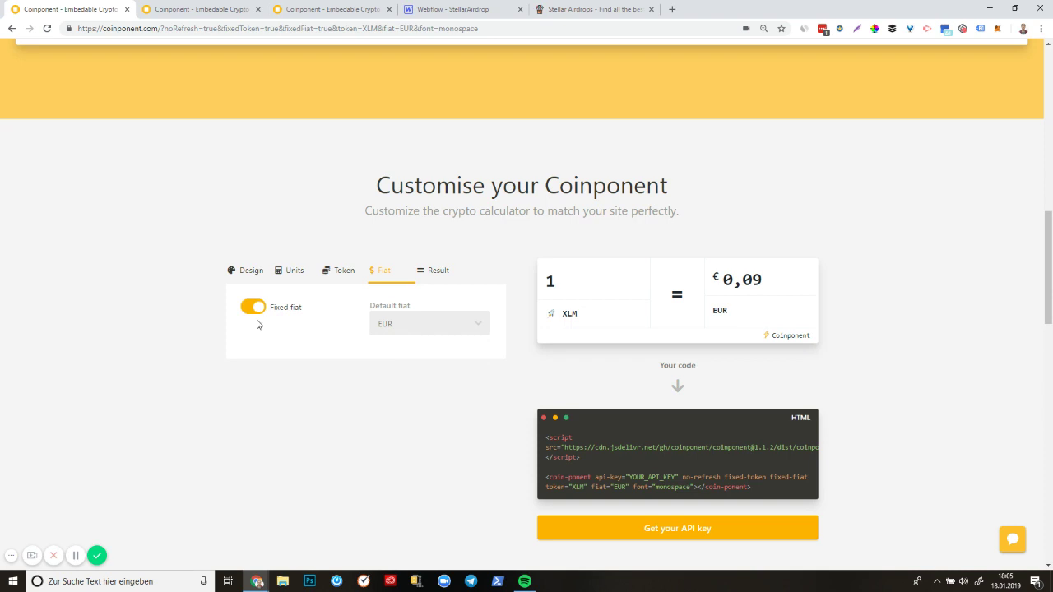
left_click(248, 308)
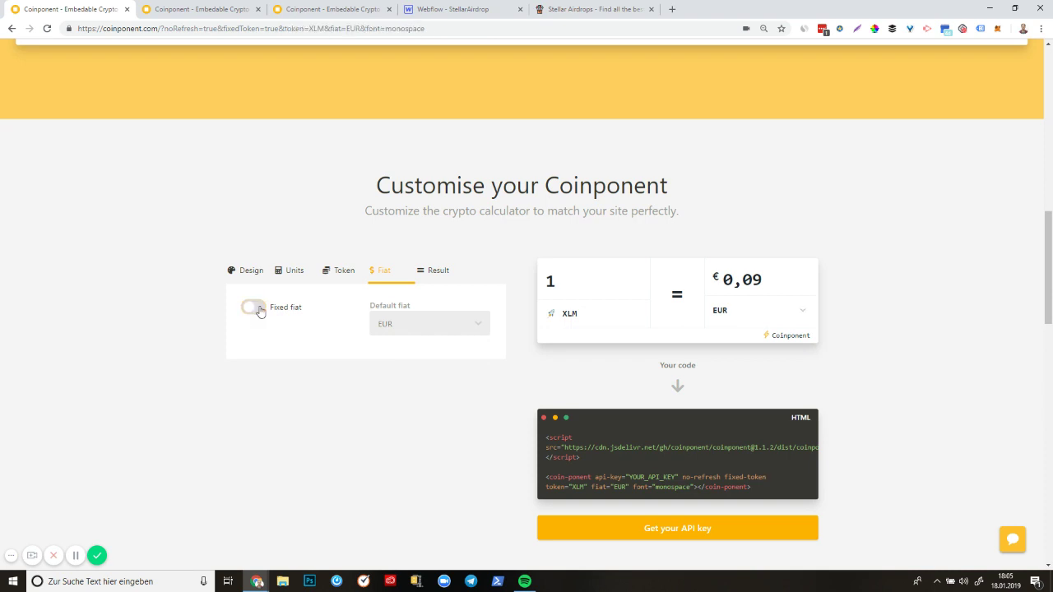
Raise result decimals from 2 to 4 and highlight YOUR_API_KEY in the embed code.
left_click(429, 278)
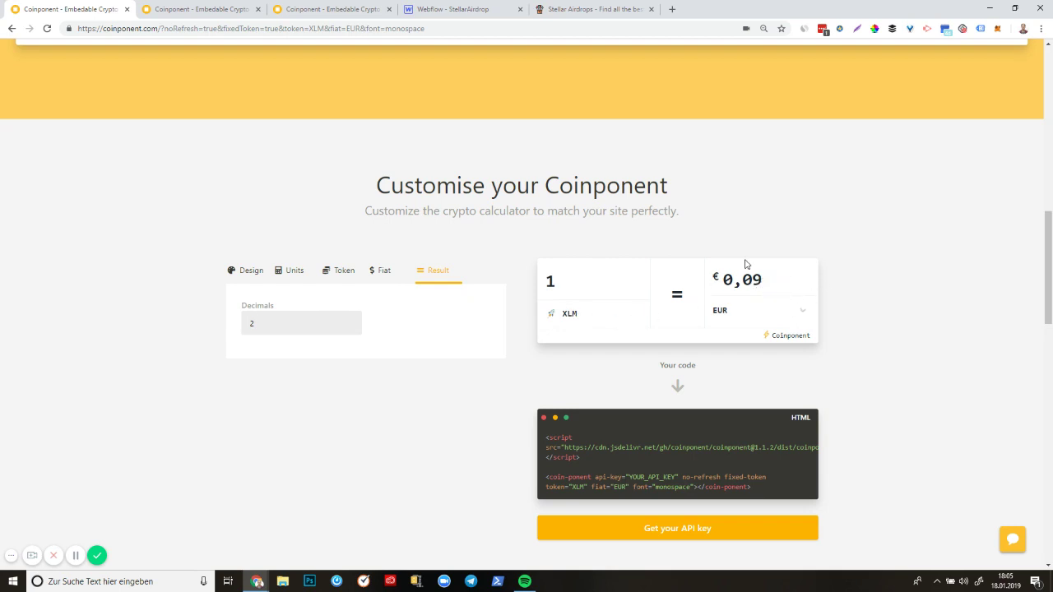
left_click(350, 321)
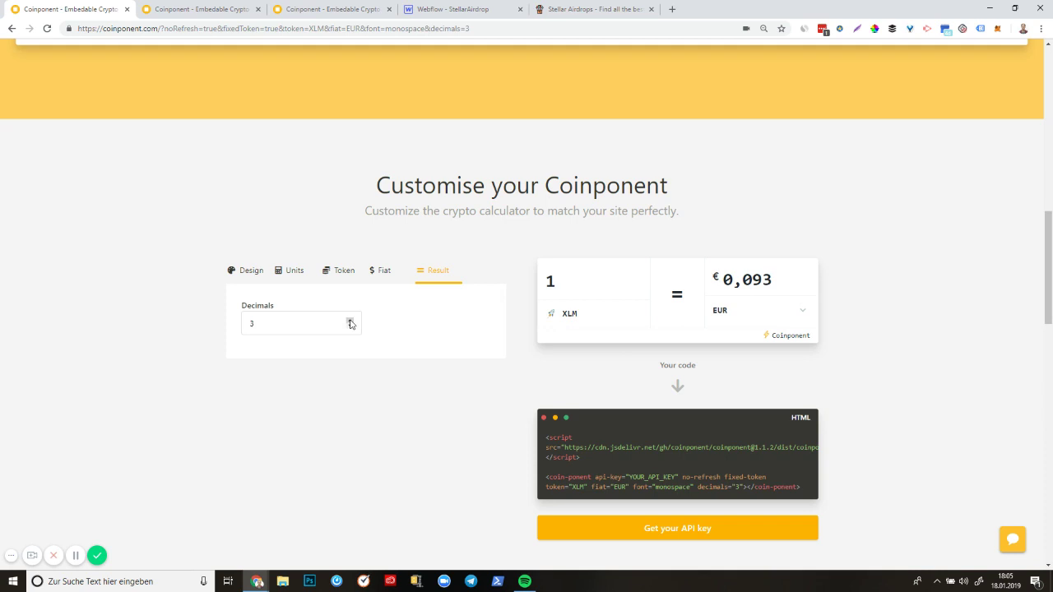
left_click(350, 321)
left_click_drag(629, 477, 676, 477)
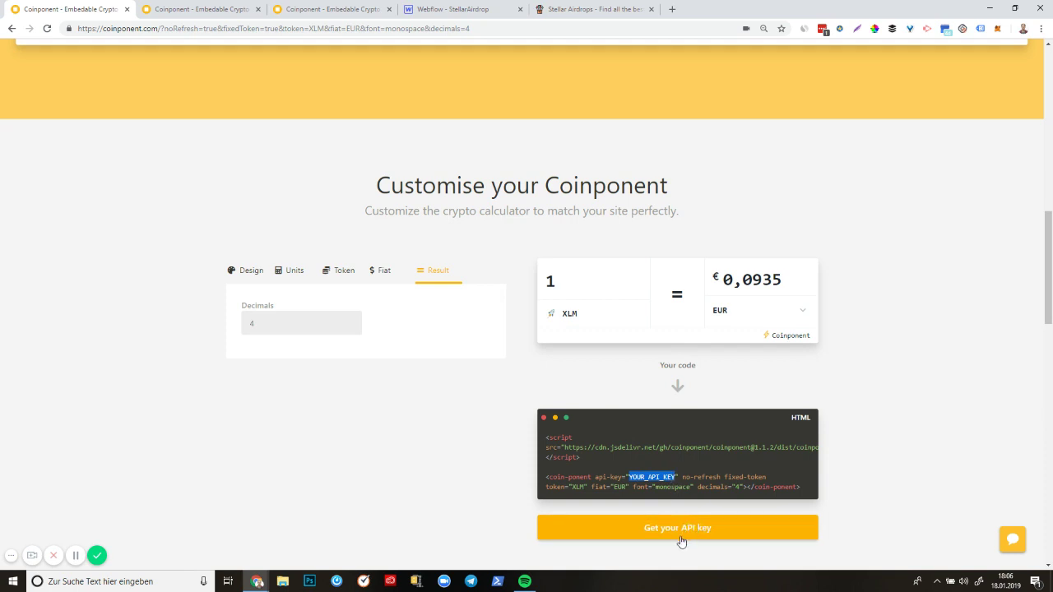
Switch to the tab with the 'Get your Coinponent snippet' signup form.
left_click(191, 10)
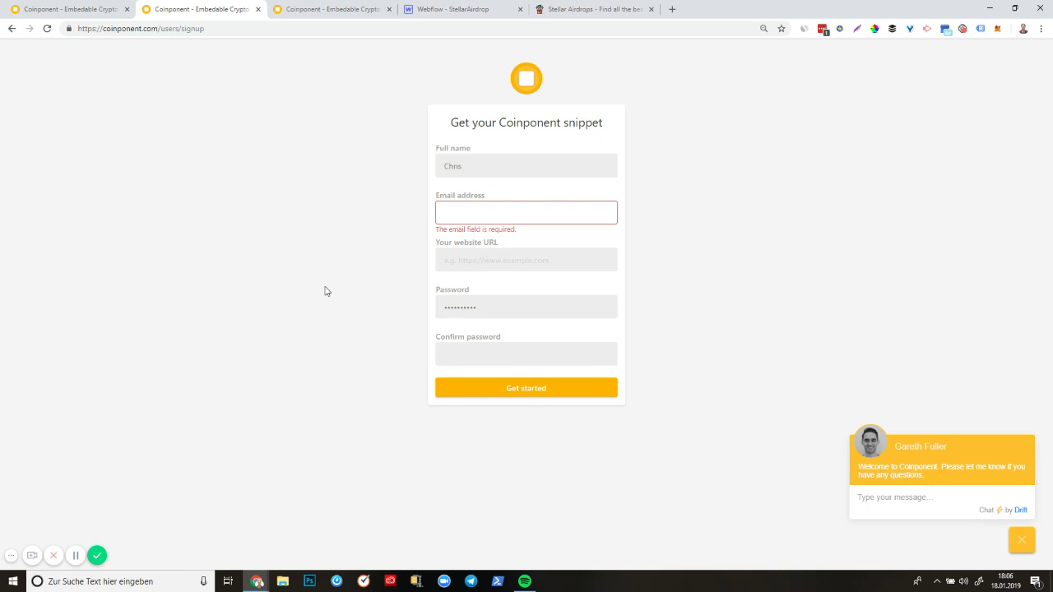
From the Coinponent dashboard, copy the XLM-to-EUR snippet with its API key.
left_click(309, 13)
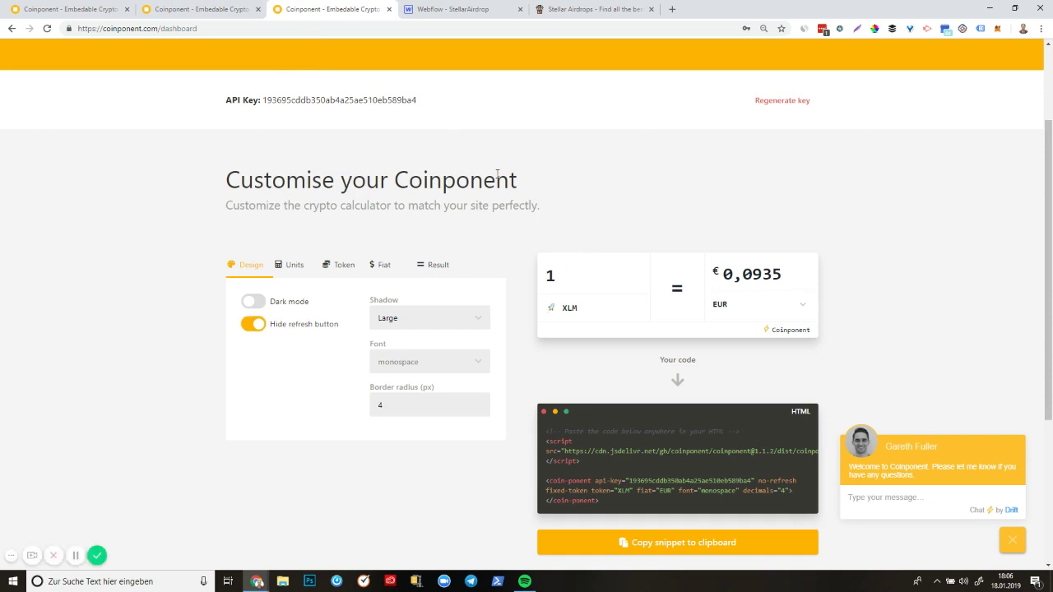
scroll(512, 189, "up", 3)
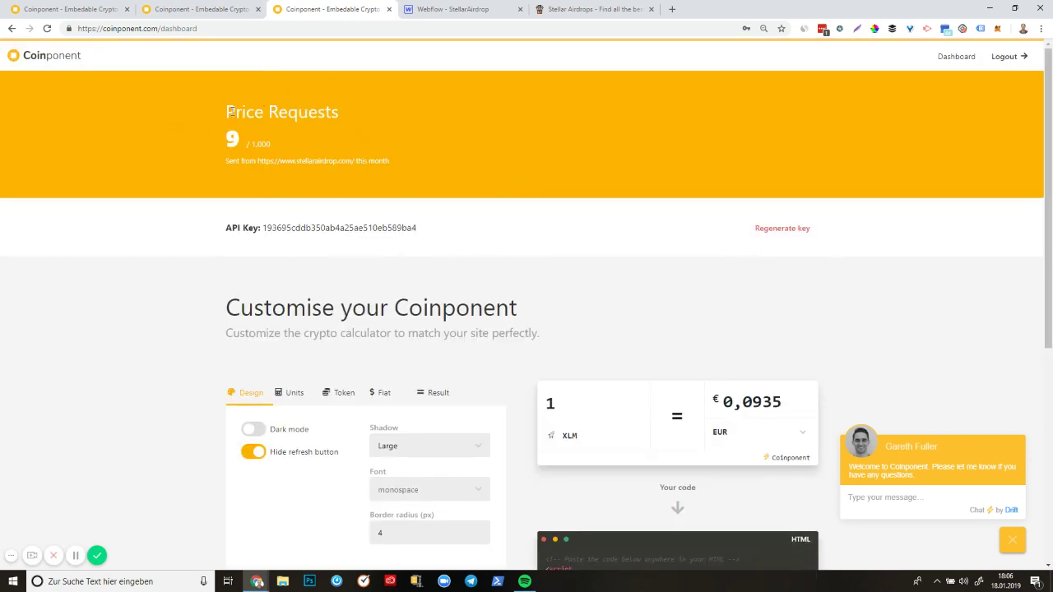
scroll(582, 212, "down", 3)
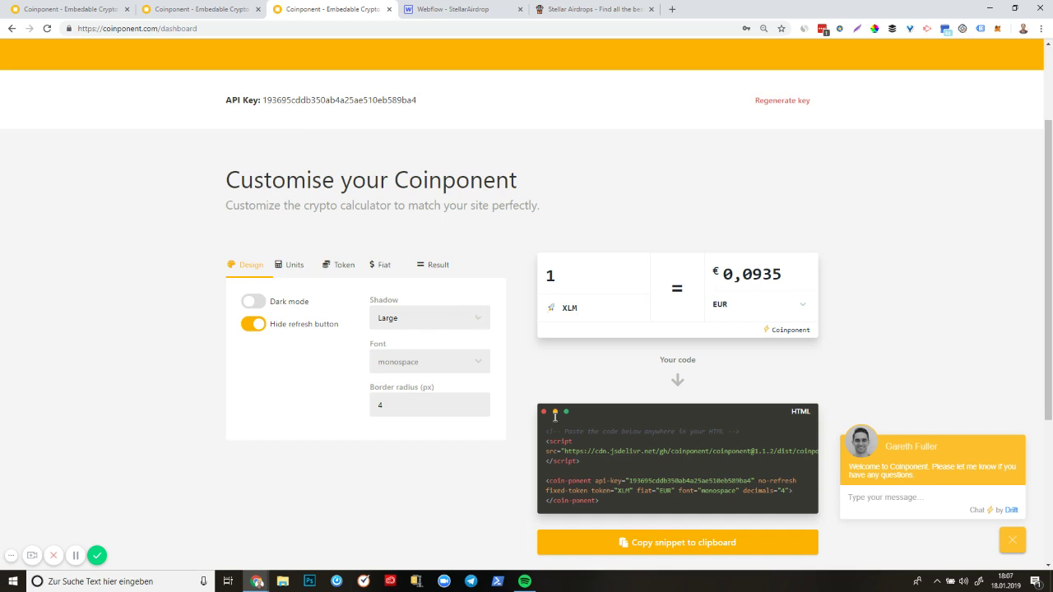
scroll(506, 321, "down", 3)
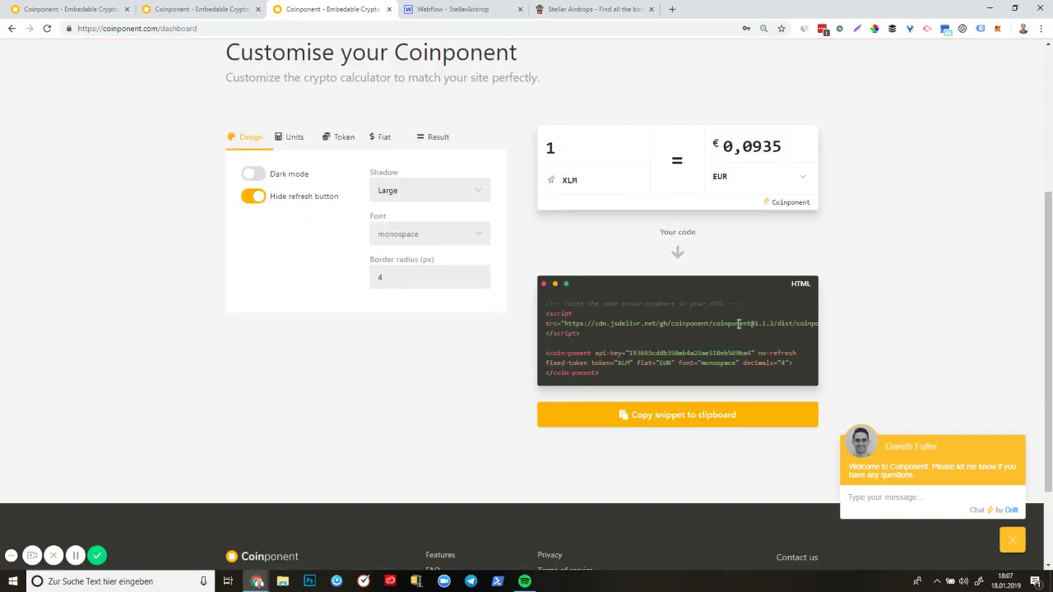
left_click(692, 419)
left_click(679, 416)
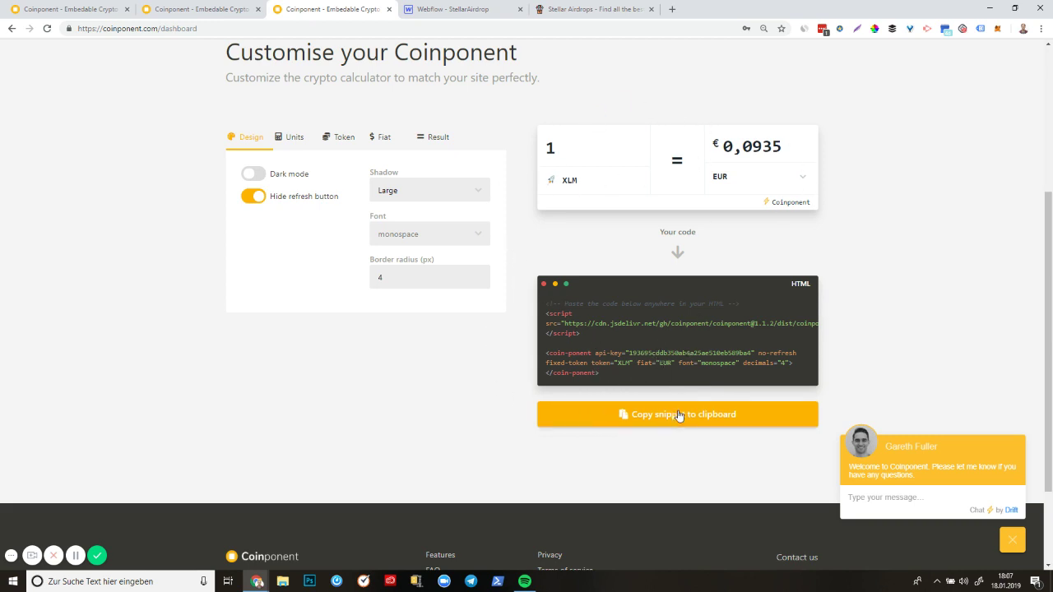
In Webflow, drag an HTML Embed element into the page's middle column.
left_click(461, 9)
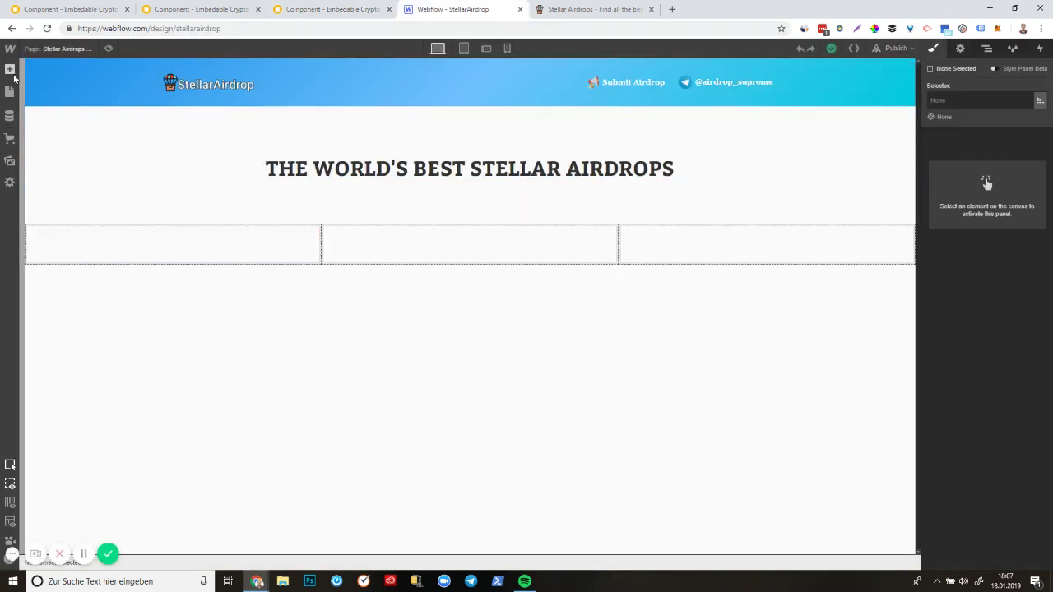
left_click(13, 75)
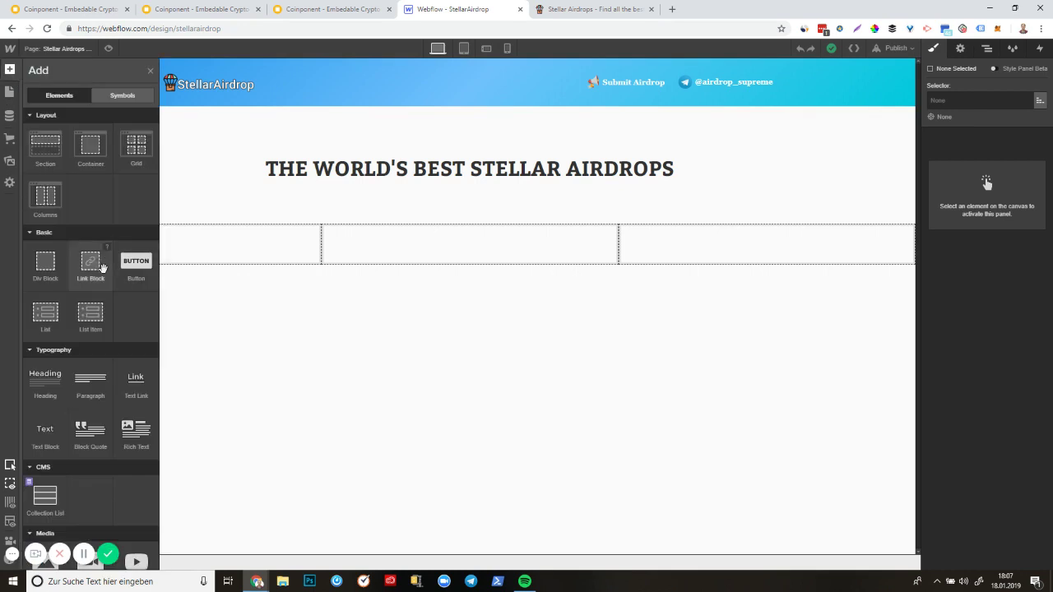
scroll(106, 274, "down", 5)
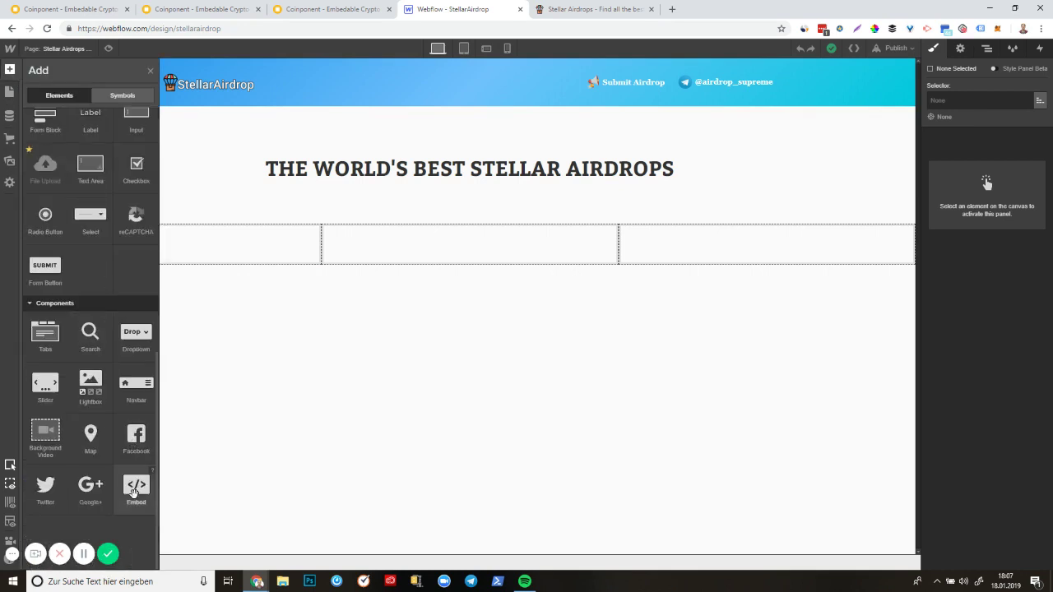
left_click_drag(136, 491, 422, 263)
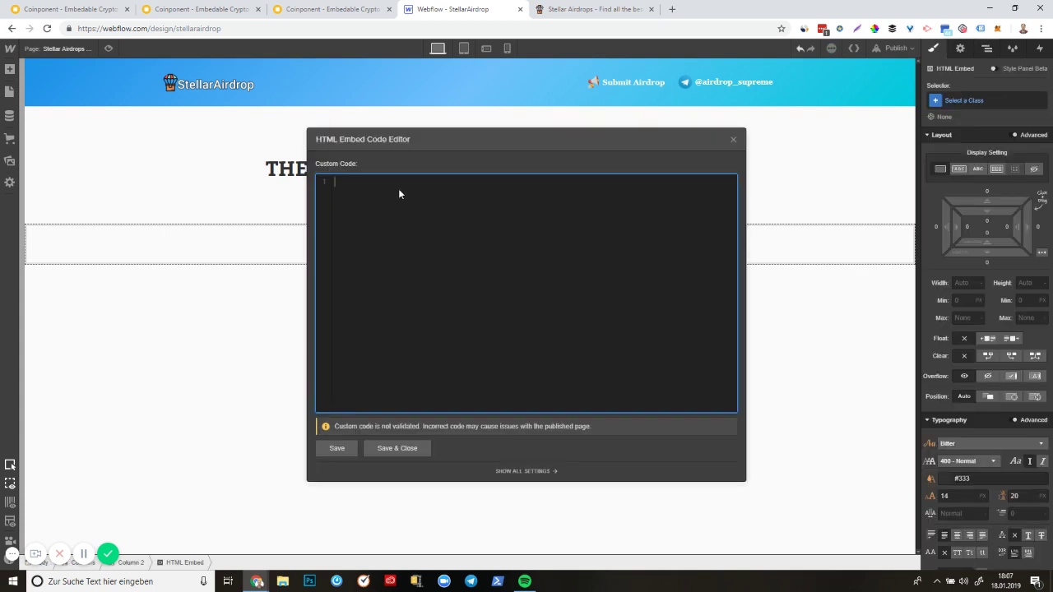
Paste the calculator snippet, save the embed, and publish to the selected domains.
key("ctrl+v")
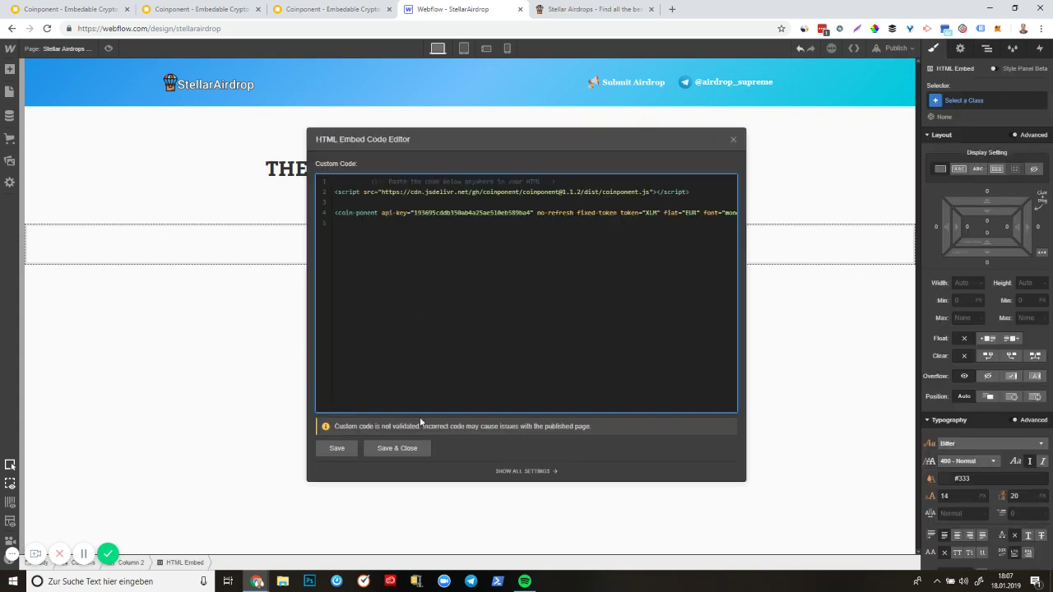
left_click(402, 451)
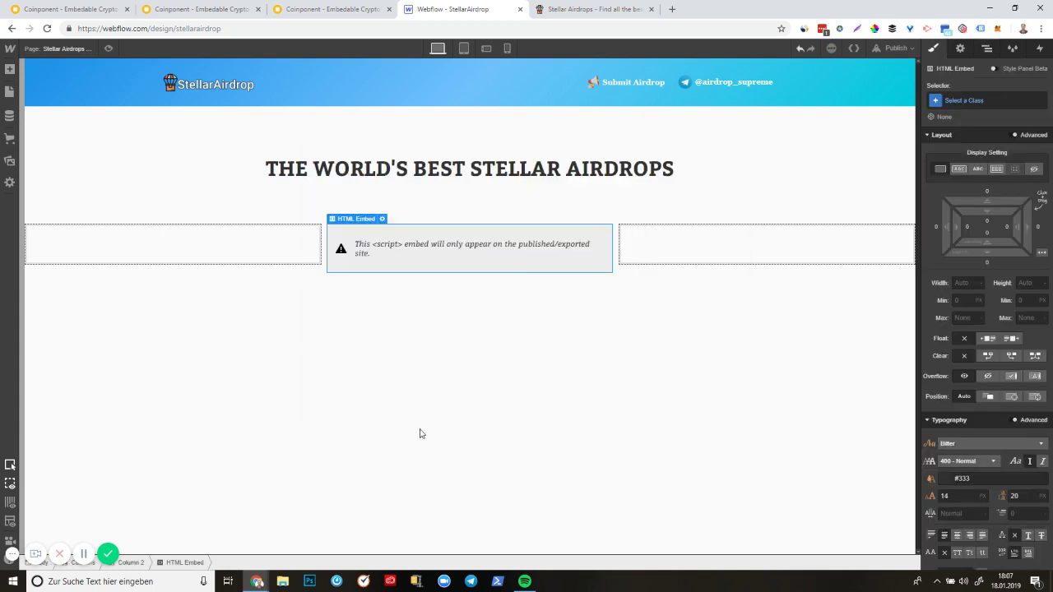
left_click(905, 49)
left_click(801, 188)
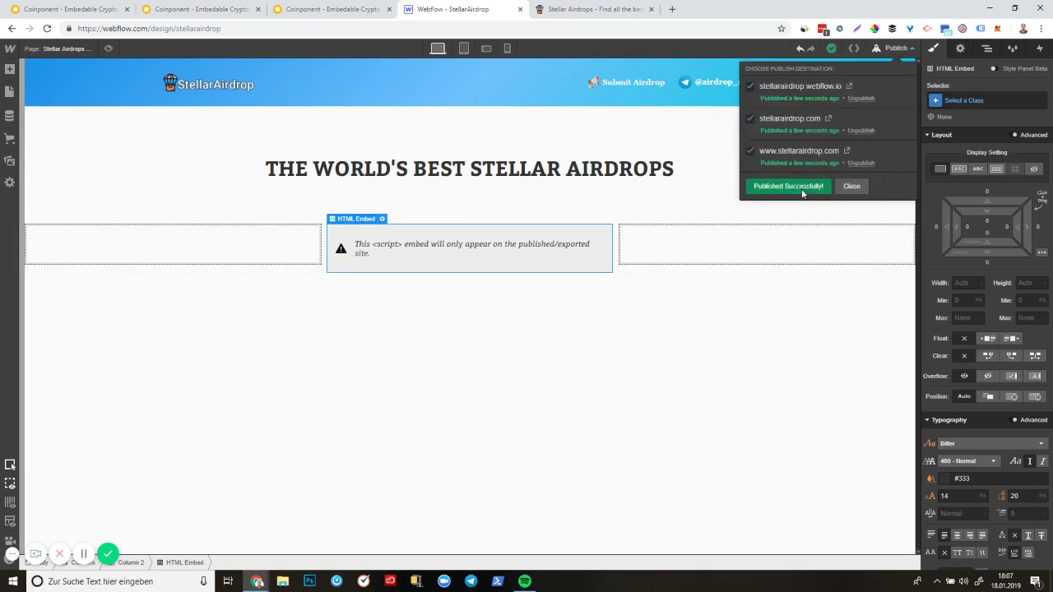
Reload stellarairdrop.com to see the 1 XLM = €0,0935 calculator, then return to the Coinponent dashboard.
left_click(592, 9)
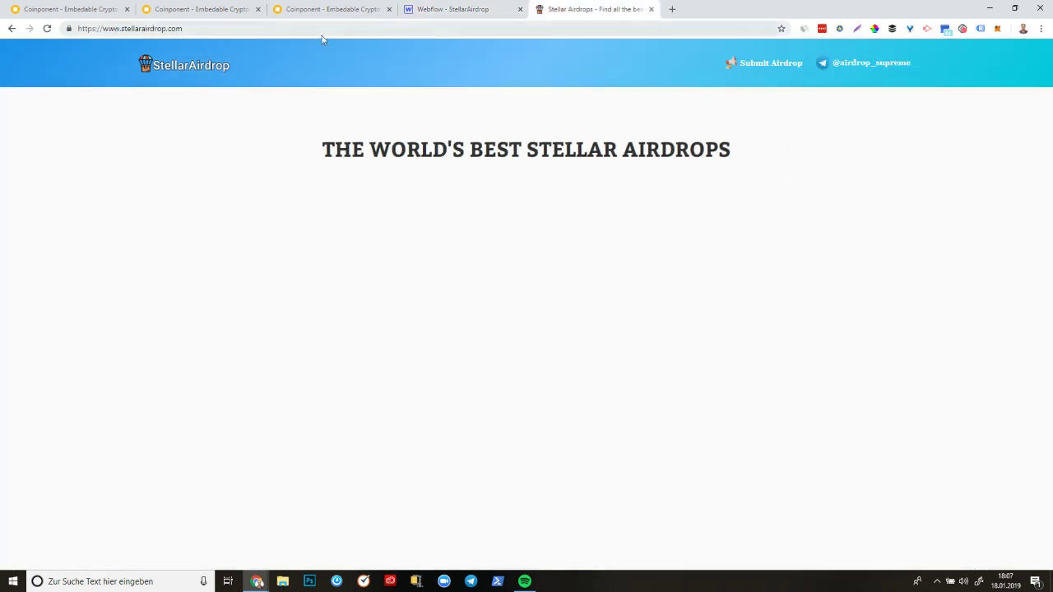
left_click(275, 28)
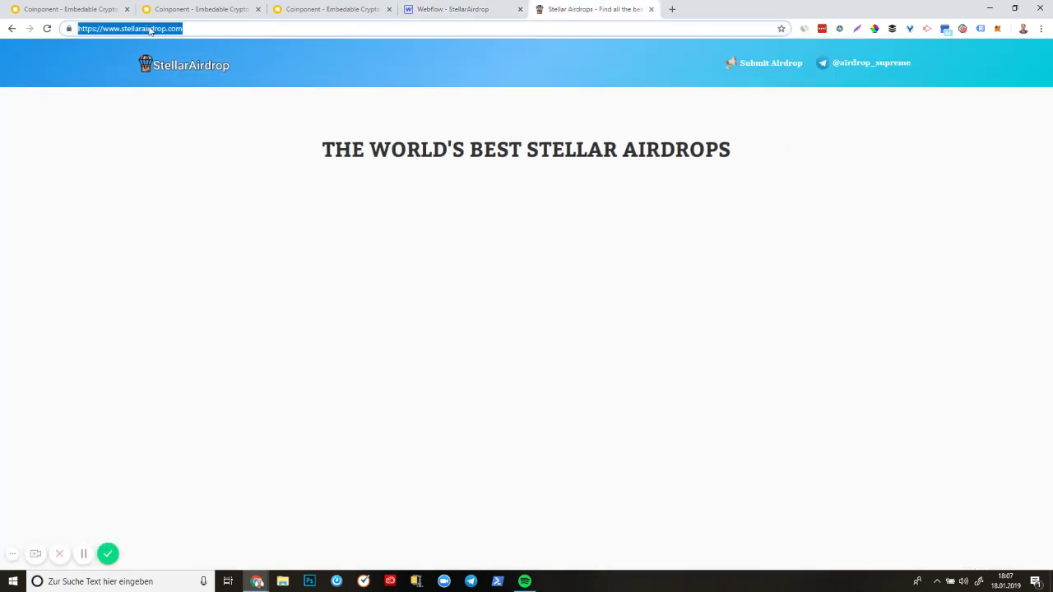
left_click(47, 28)
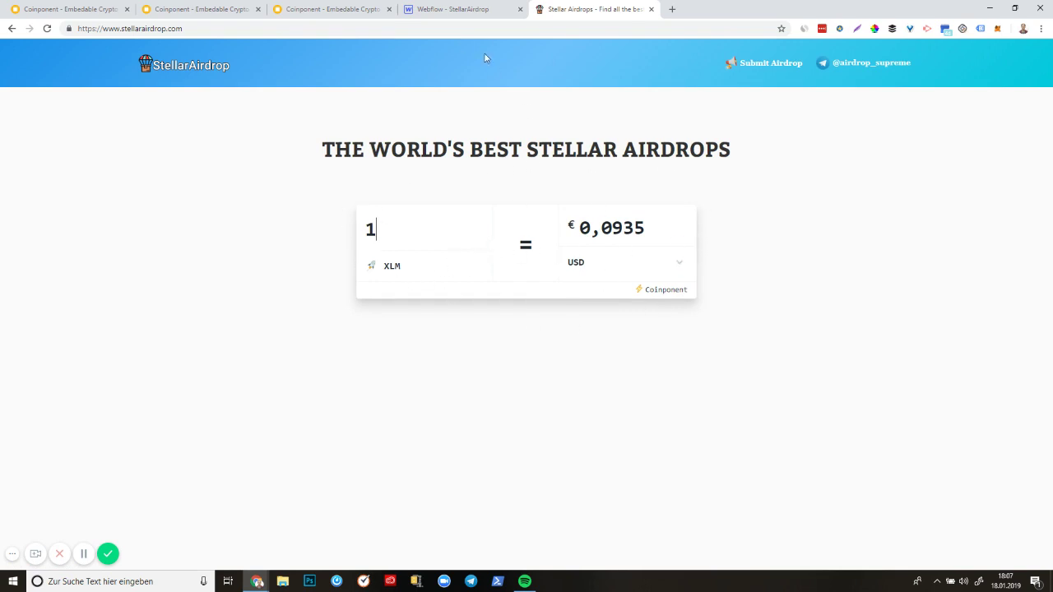
left_click(336, 15)
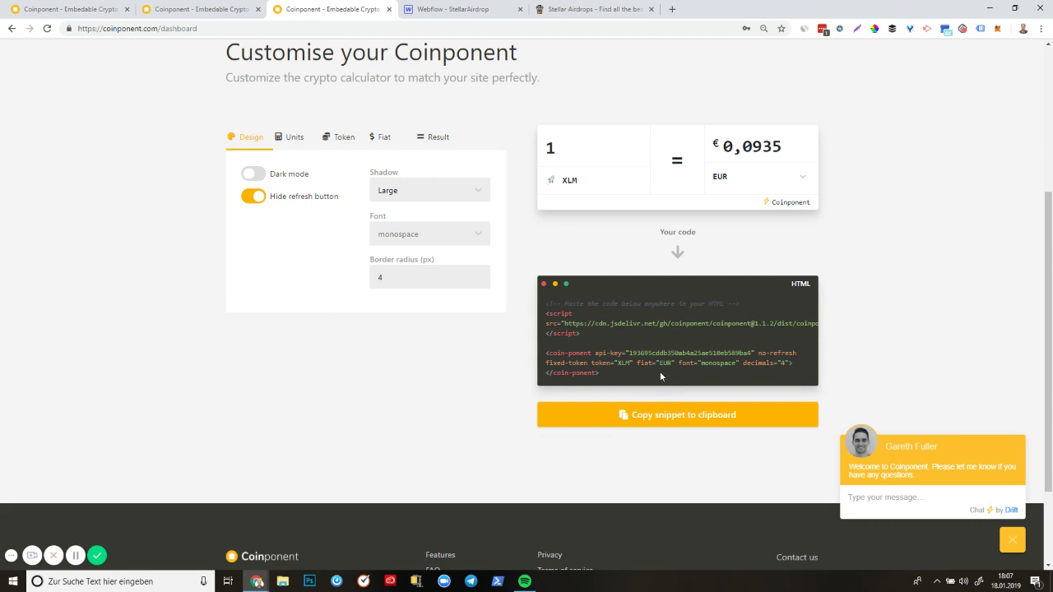
Copy the calculator snippet, then check the live StellarAirdrop page showing 1 XLM = €0,0935.
left_click(669, 418)
left_click(470, 19)
left_click(481, 272)
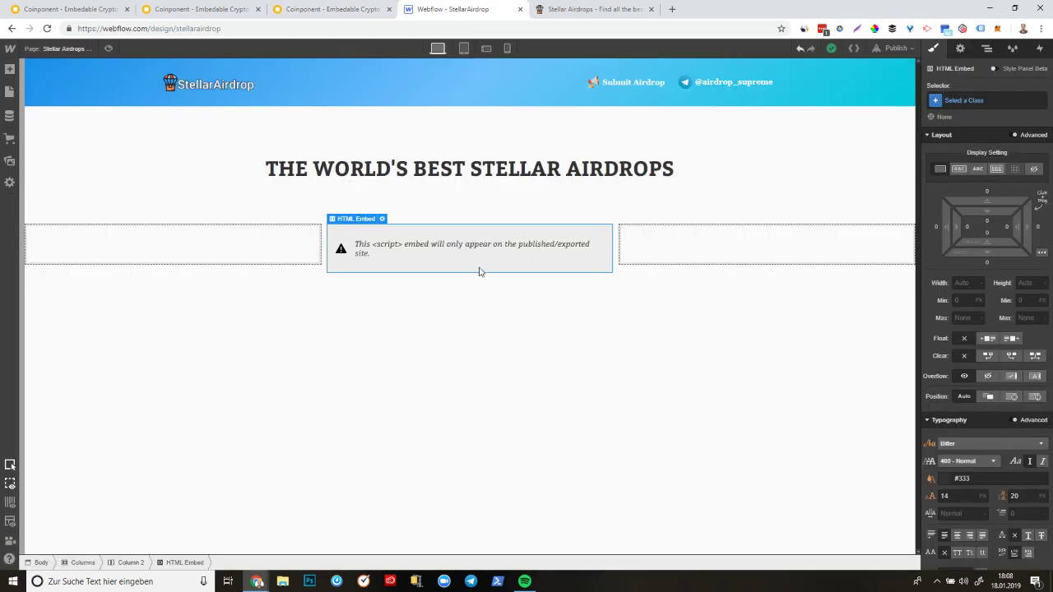
left_click(592, 9)
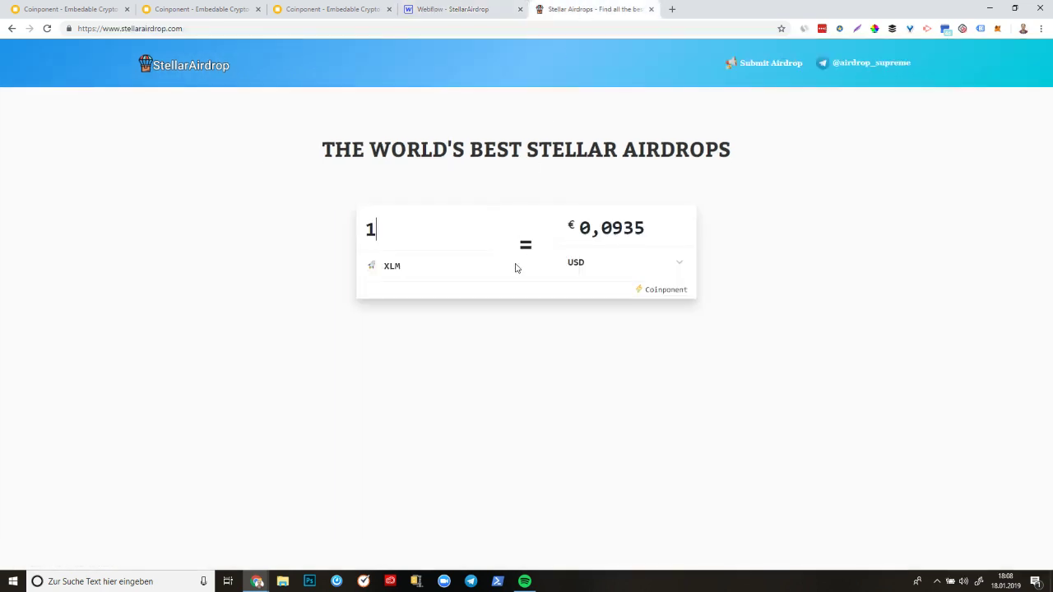